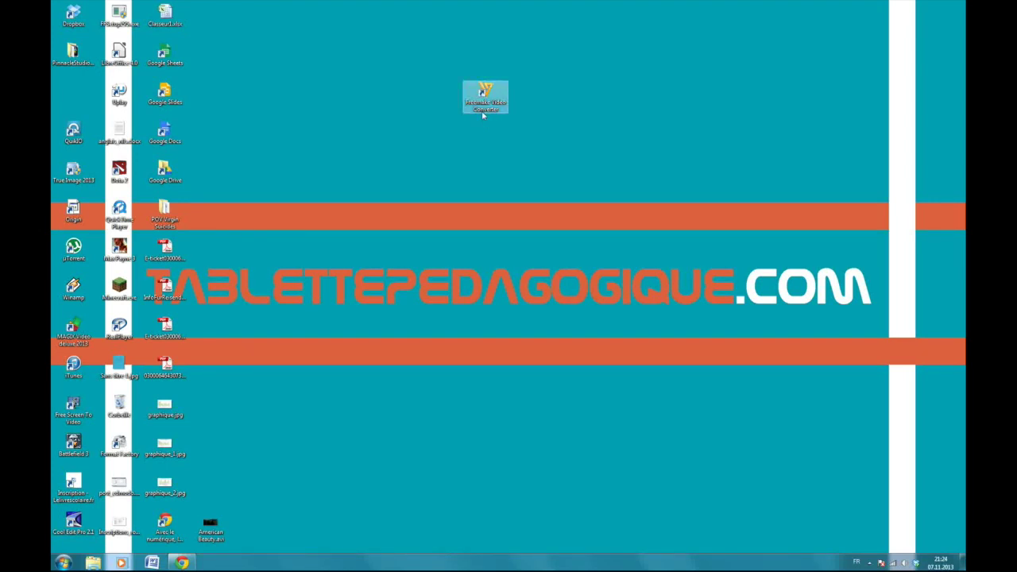
# View the Freemake website from the web search results for freemake, and return to the desktop.
pyautogui.click(182, 562)
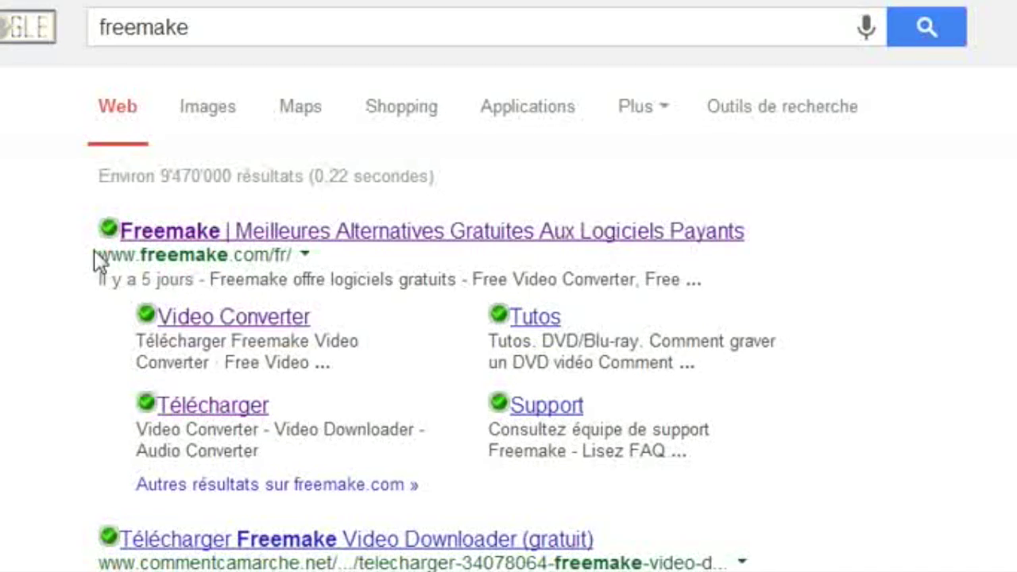
pyautogui.click(175, 233)
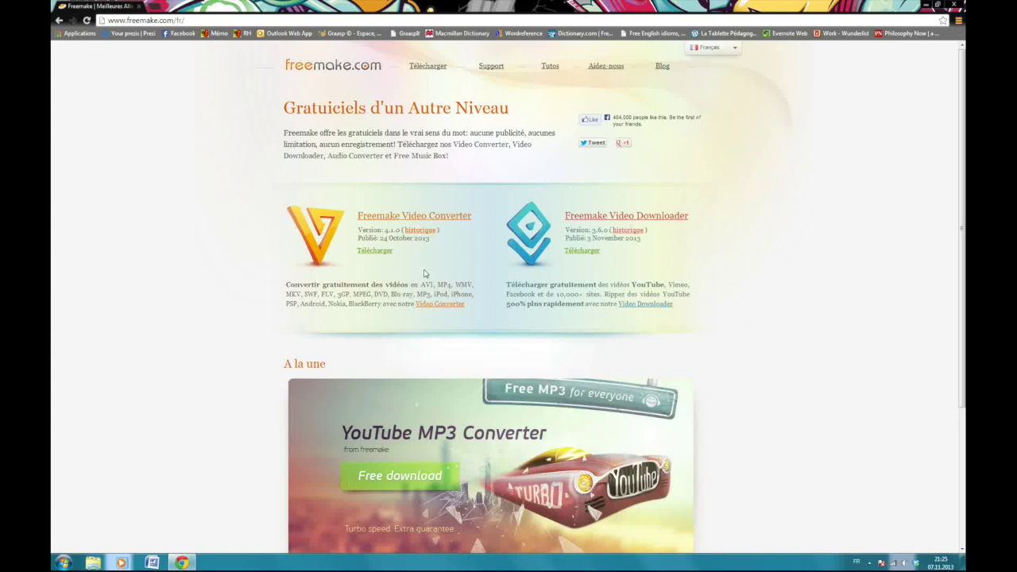
pyautogui.click(928, 5)
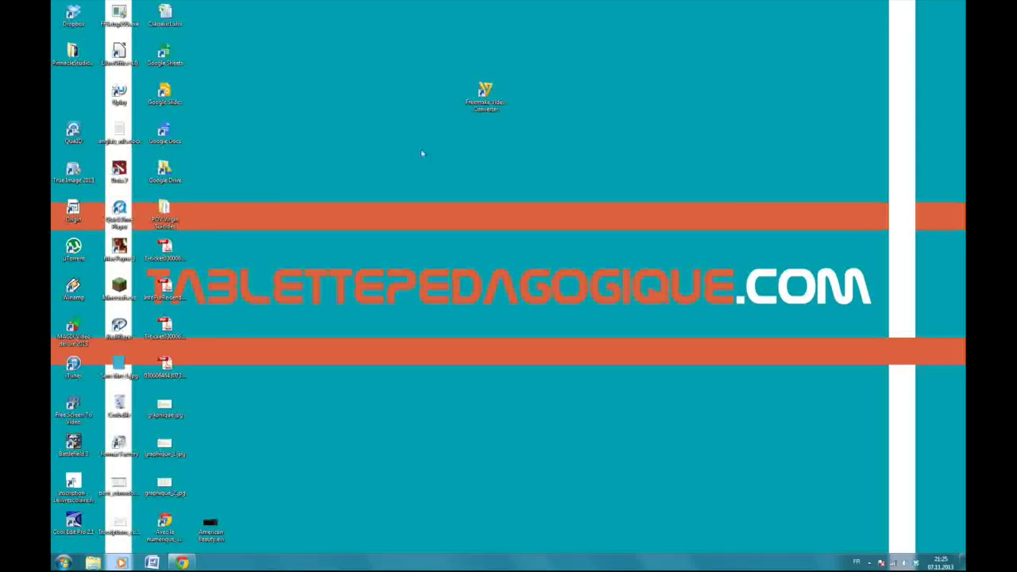
# Launch Freemake Video Converter and load the AMERICANBEAUTY3 DVD from drive E: as the source.
pyautogui.doubleClick(480, 93)
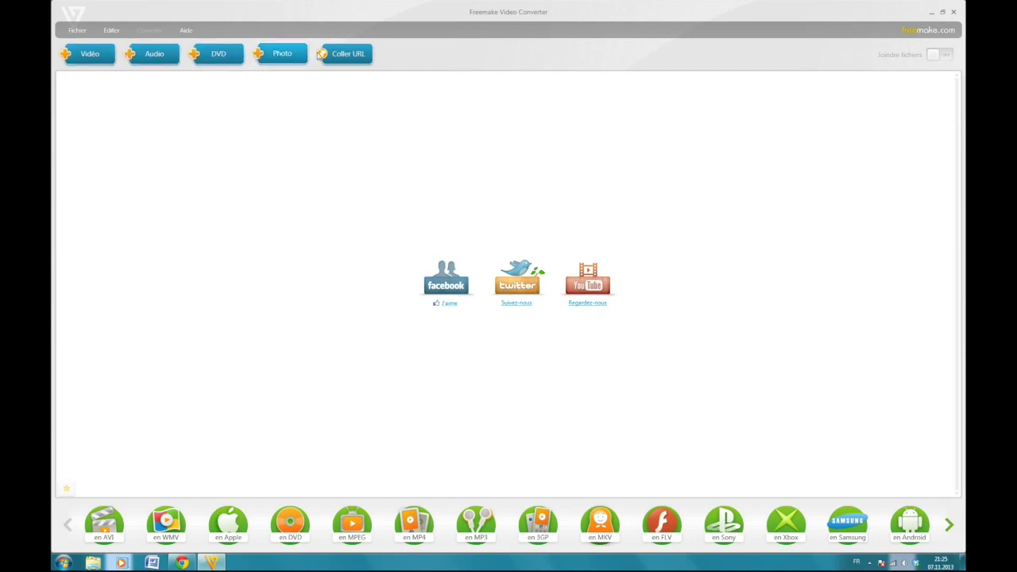
pyautogui.click(223, 56)
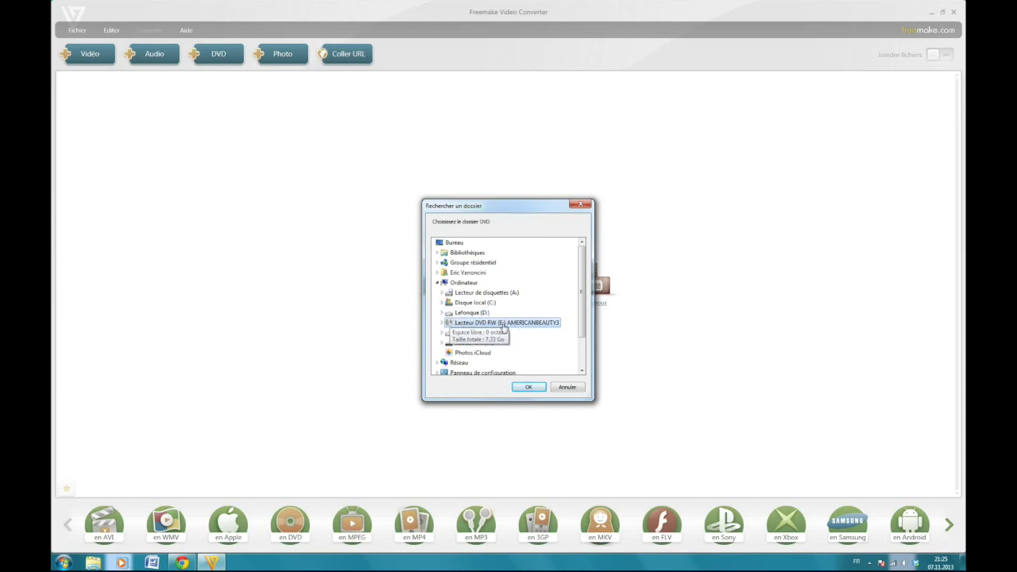
pyautogui.click(526, 387)
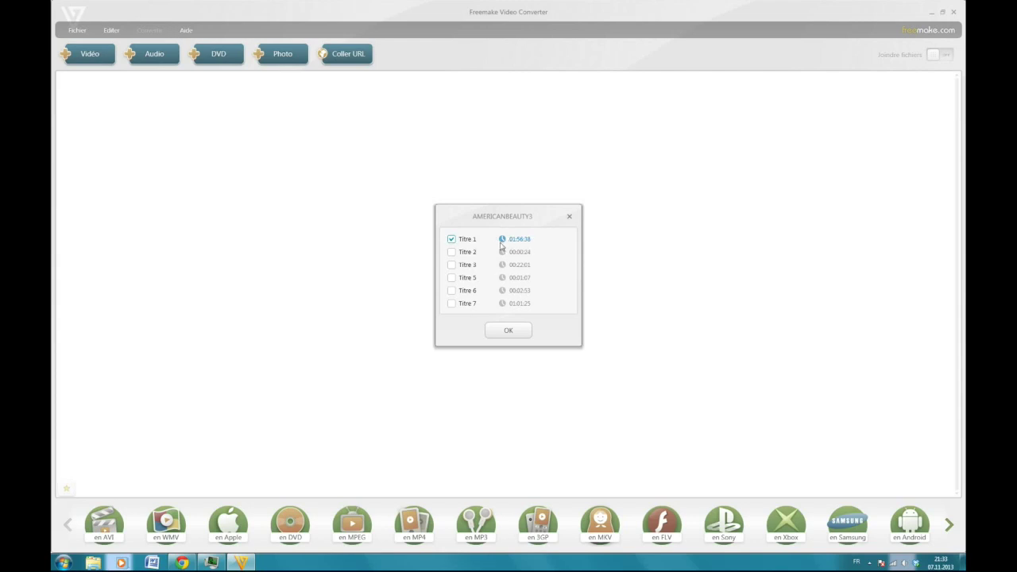
pyautogui.click(451, 252)
pyautogui.click(451, 264)
pyautogui.click(452, 278)
pyautogui.click(451, 290)
pyautogui.click(451, 303)
pyautogui.click(451, 302)
pyautogui.click(451, 290)
pyautogui.click(451, 277)
pyautogui.click(451, 265)
pyautogui.click(451, 251)
# Import Titre 1 with its second AC3 48 KHz 448 Kbps 5.1 audio track and the French Sous-titres 1 subtitles.
pyautogui.click(508, 330)
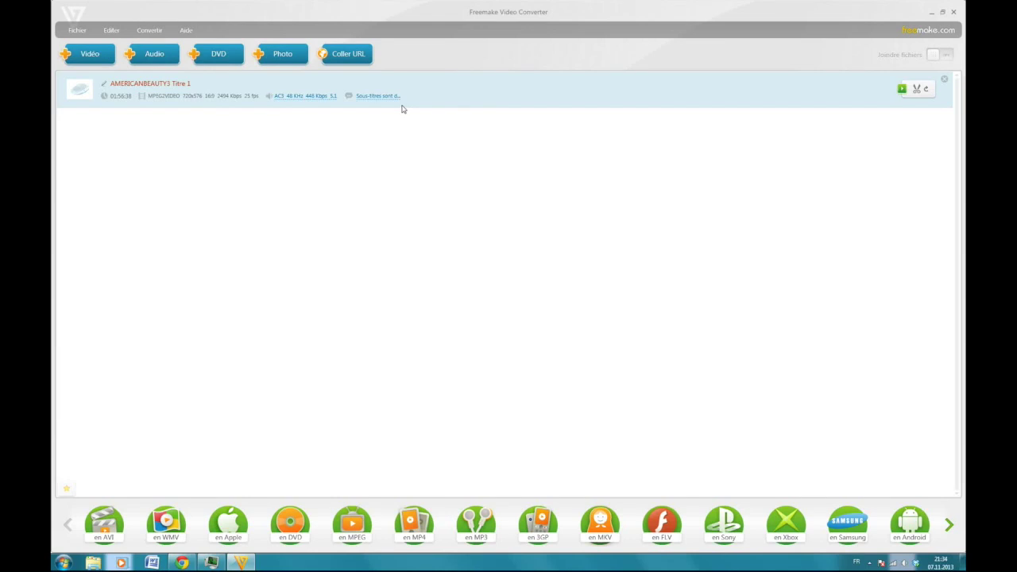
pyautogui.click(306, 101)
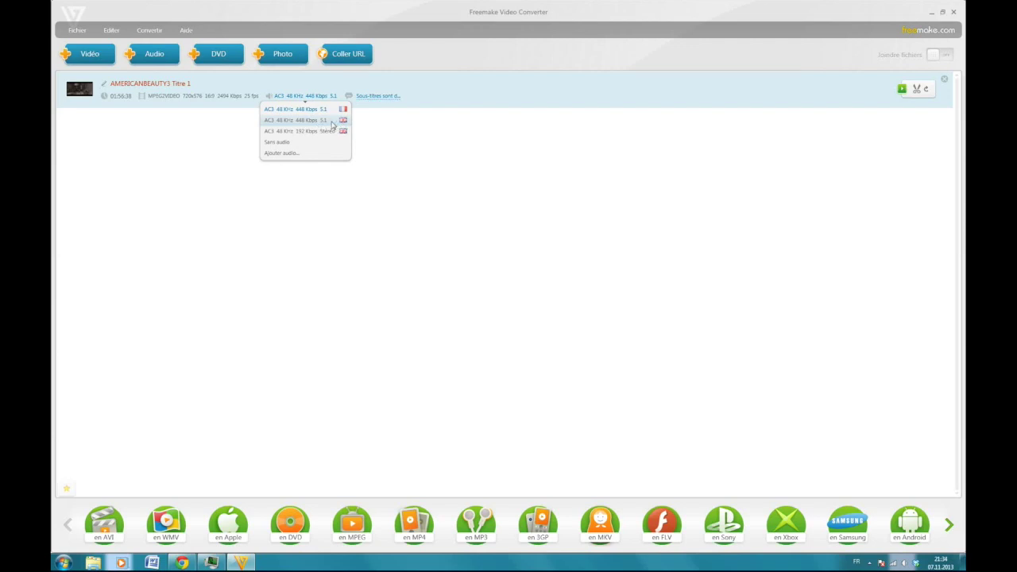
pyautogui.click(332, 123)
pyautogui.click(379, 96)
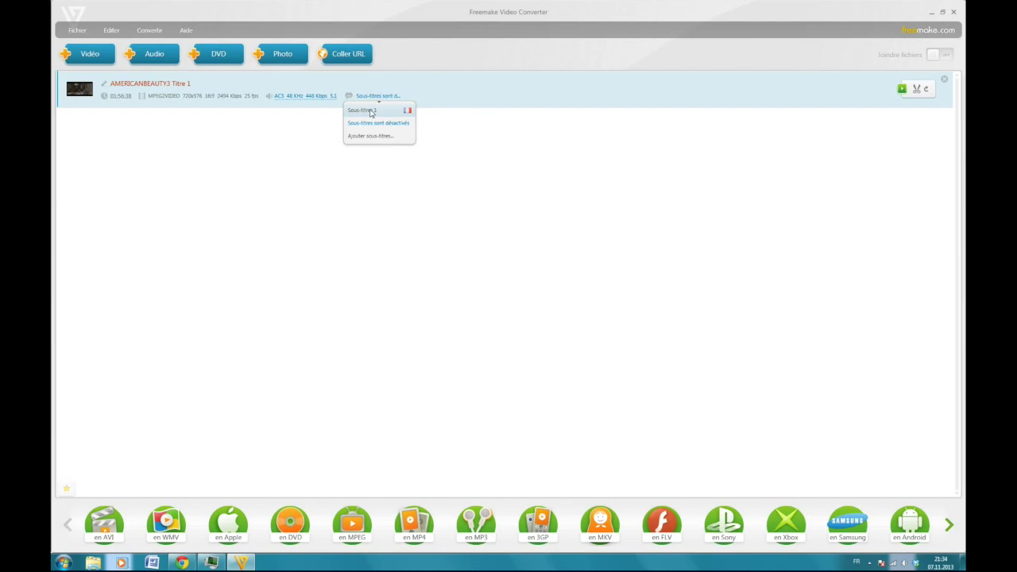
pyautogui.click(370, 109)
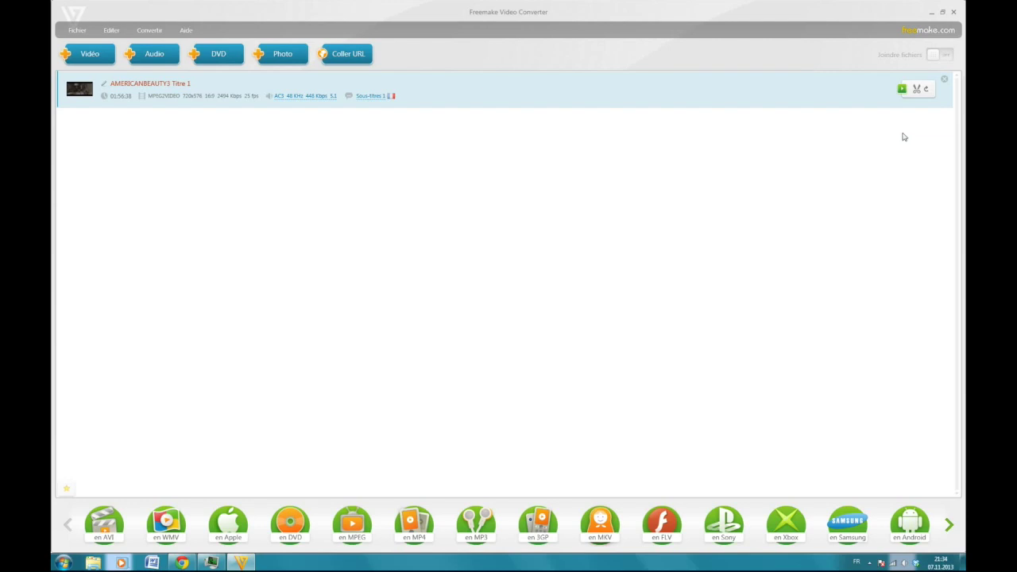
# Cut the opening section out of Titre 1, from its start to about 00:20:15.
pyautogui.click(917, 90)
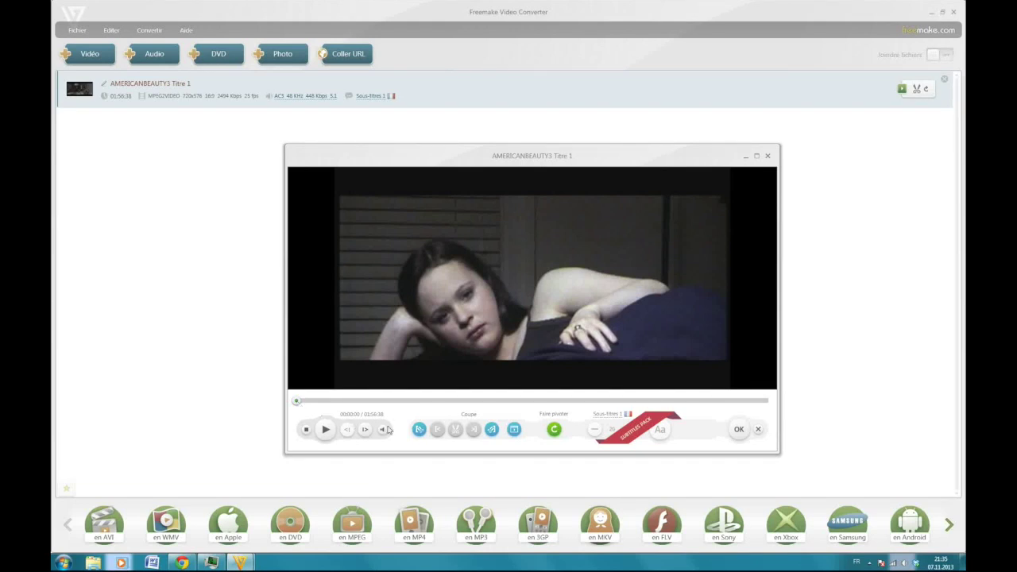
pyautogui.click(419, 430)
pyautogui.moveTo(295, 401); pyautogui.dragTo(378, 404)
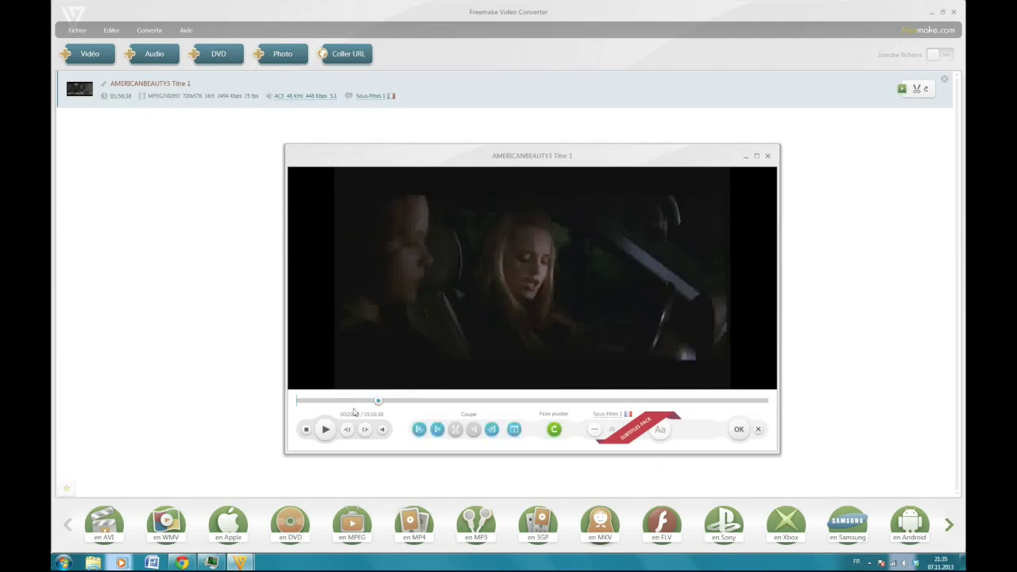
pyautogui.click(491, 432)
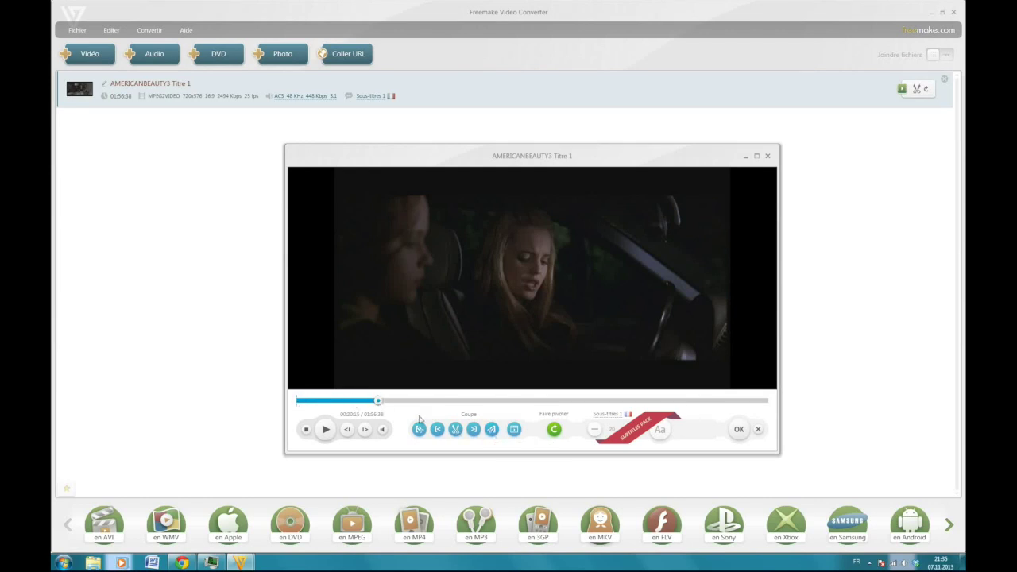
pyautogui.click(455, 432)
# Cut the closing section of the video from about 00:38:56 to its end and apply the edits.
pyautogui.moveTo(297, 400); pyautogui.dragTo(776, 407)
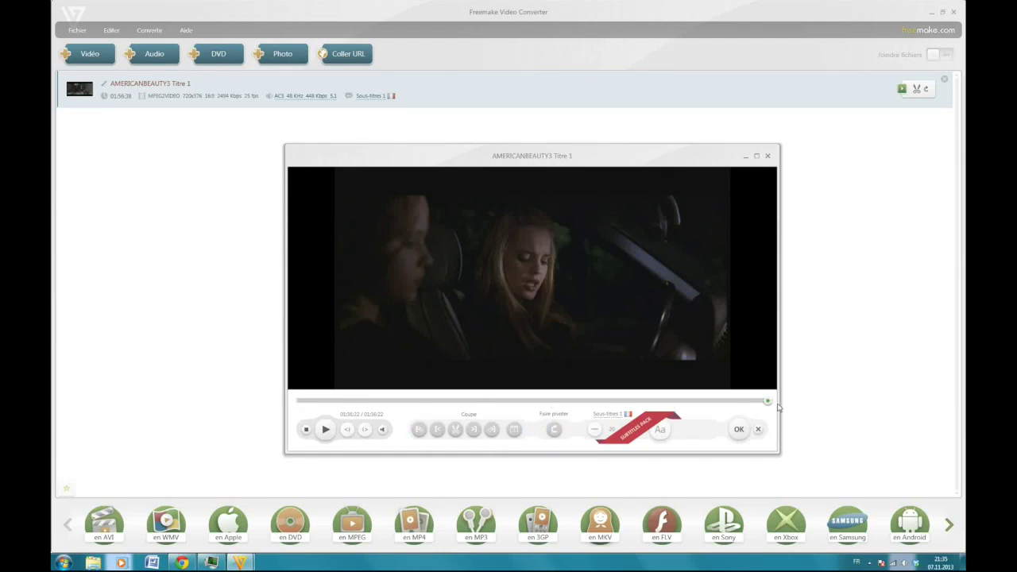
pyautogui.click(491, 430)
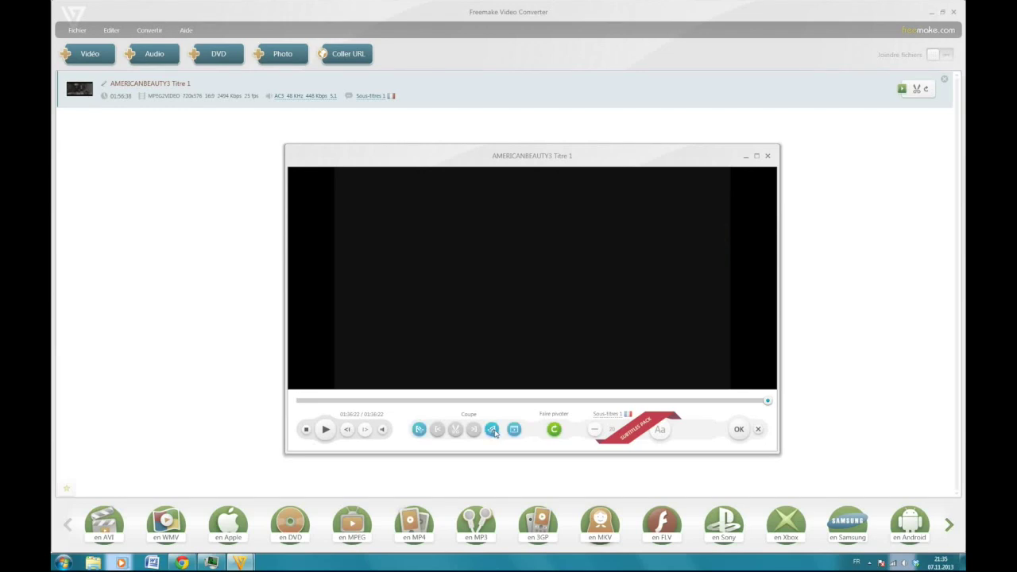
pyautogui.moveTo(767, 402); pyautogui.dragTo(487, 402)
pyautogui.click(419, 430)
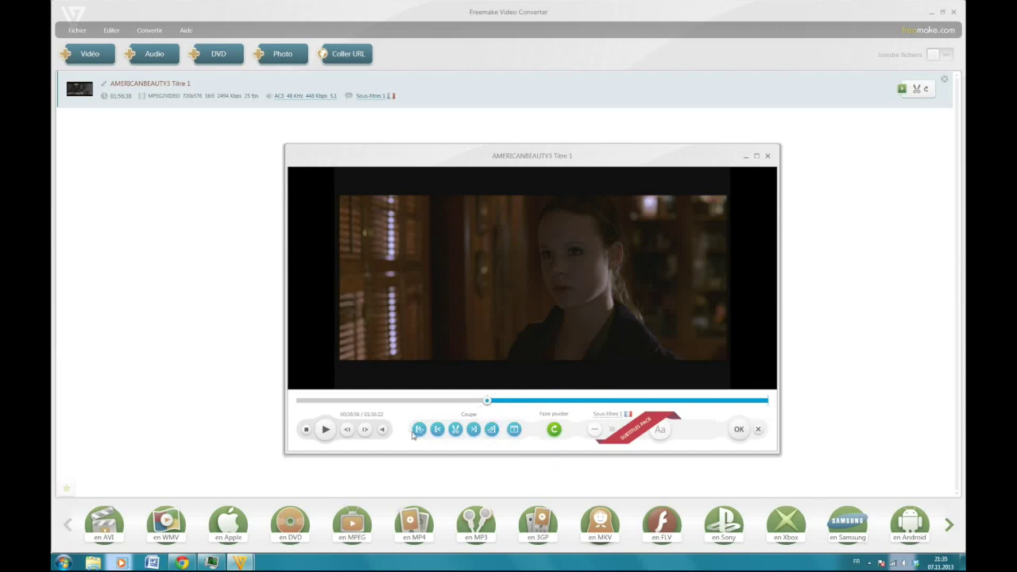
pyautogui.click(455, 430)
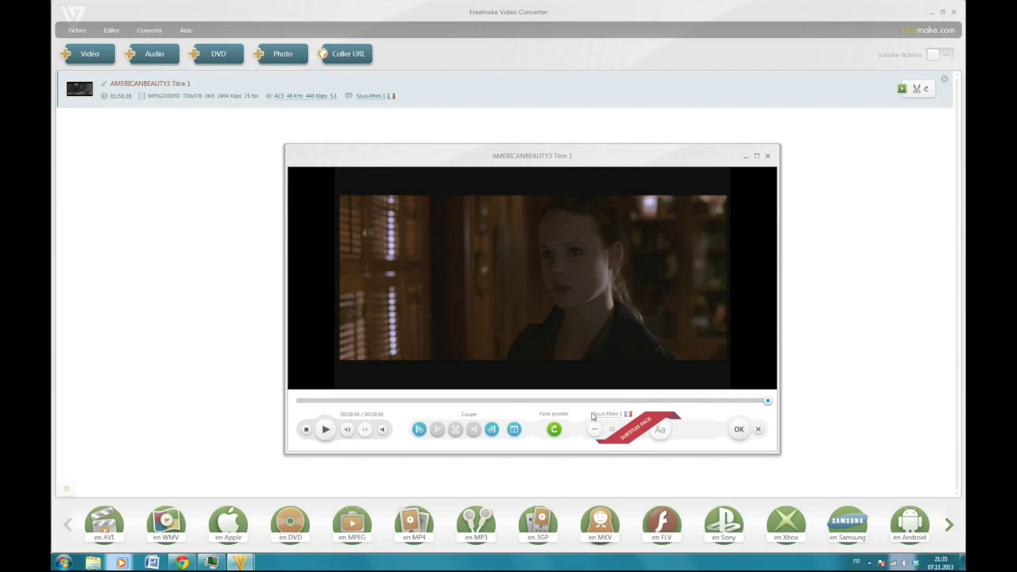
pyautogui.click(738, 429)
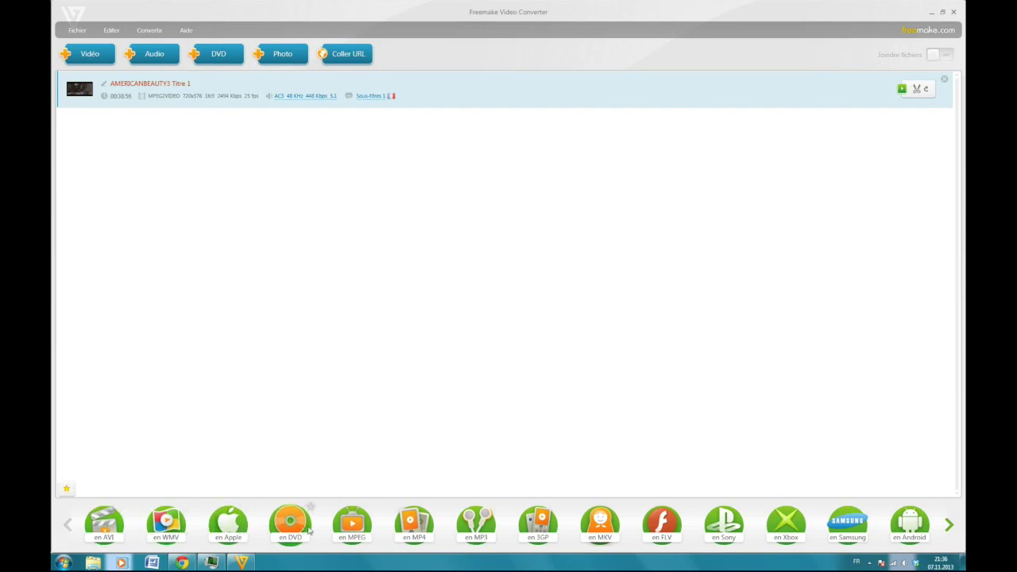
# Choose AVI as the output format with the "Identique à la source" profile.
pyautogui.click(106, 530)
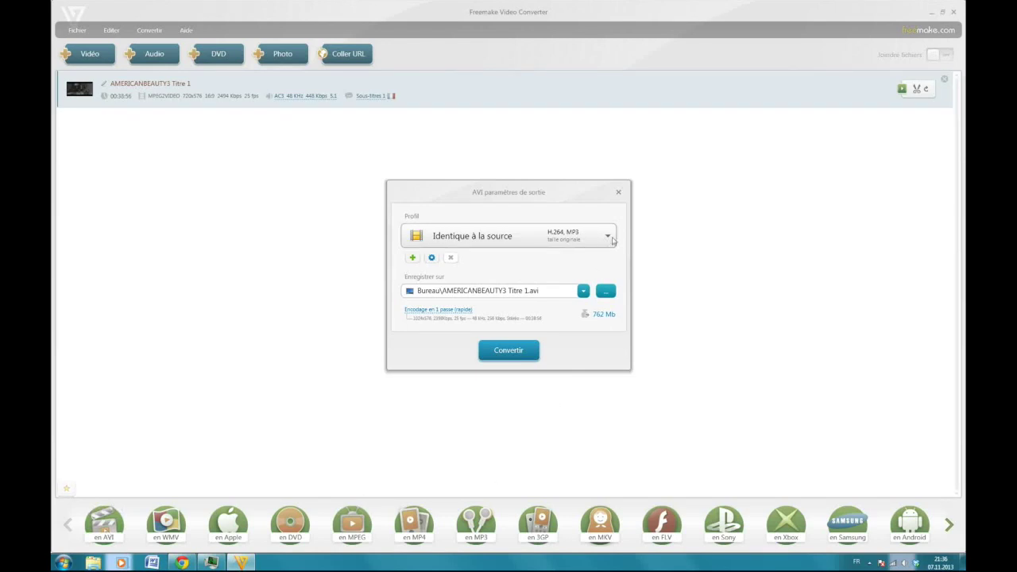
pyautogui.click(608, 238)
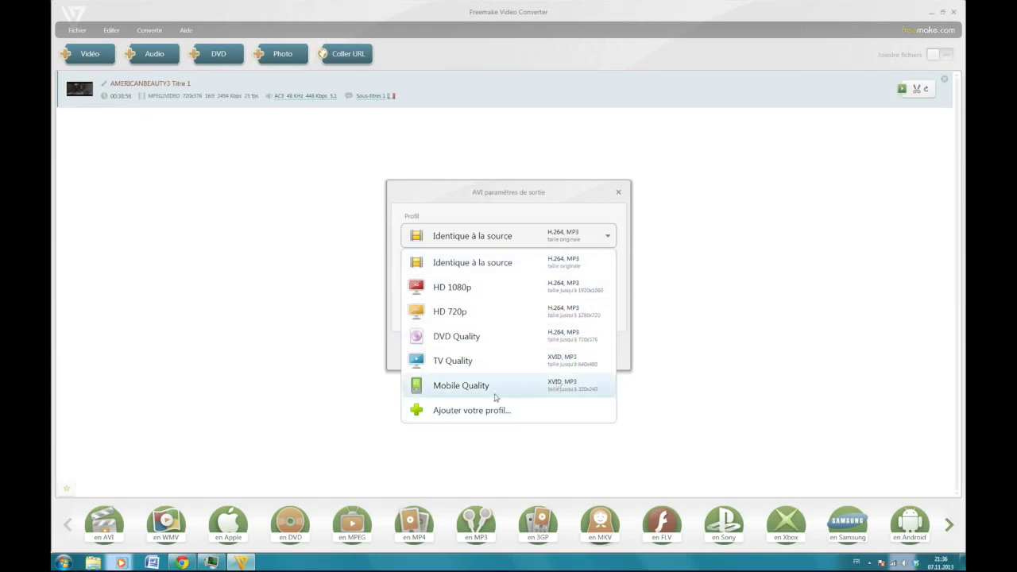
pyautogui.click(523, 270)
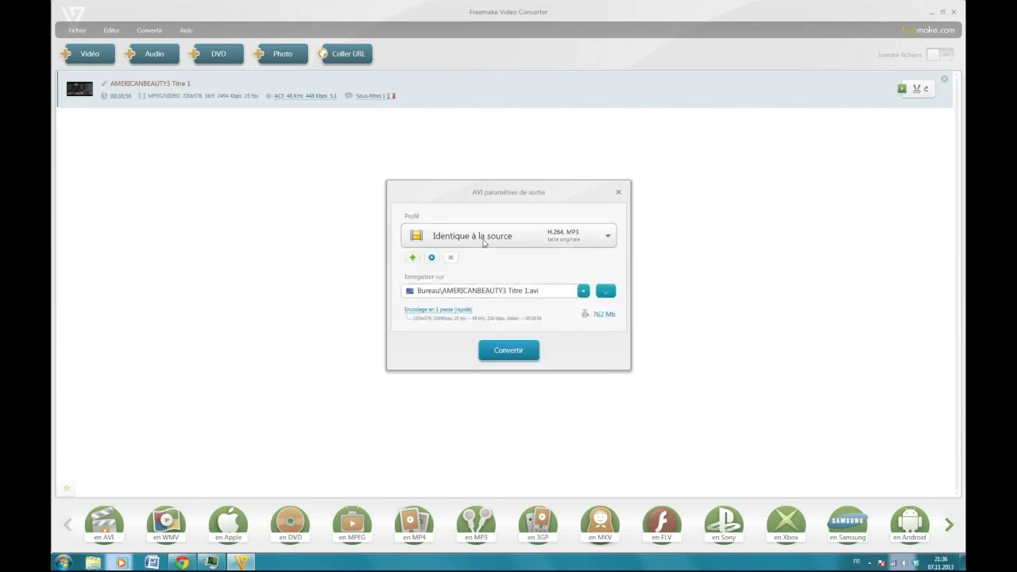
# Set the output to AMERICANBEAUTY3 Titre 1.avi on the Bureau and start the conversion.
pyautogui.click(604, 295)
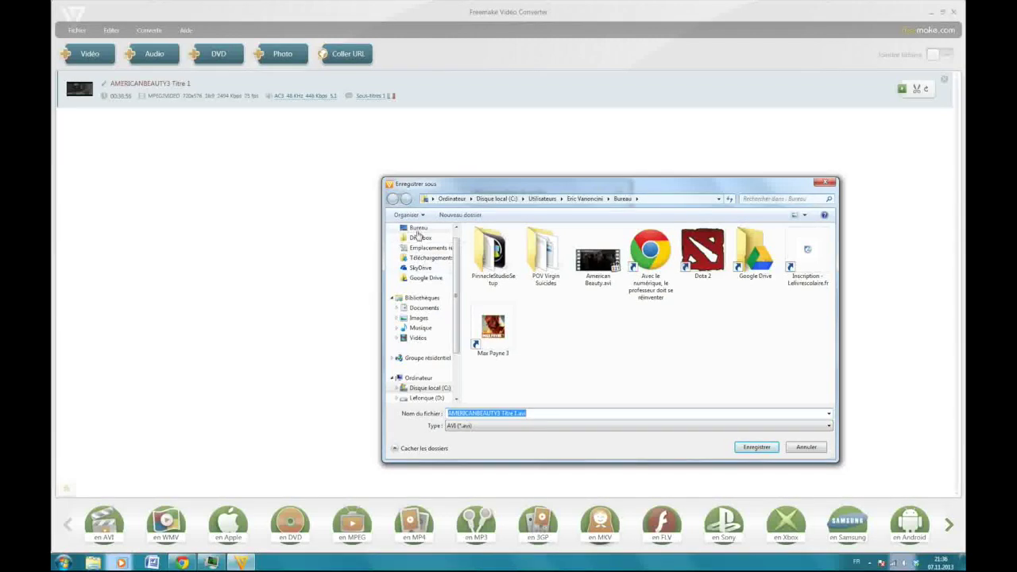
pyautogui.click(418, 228)
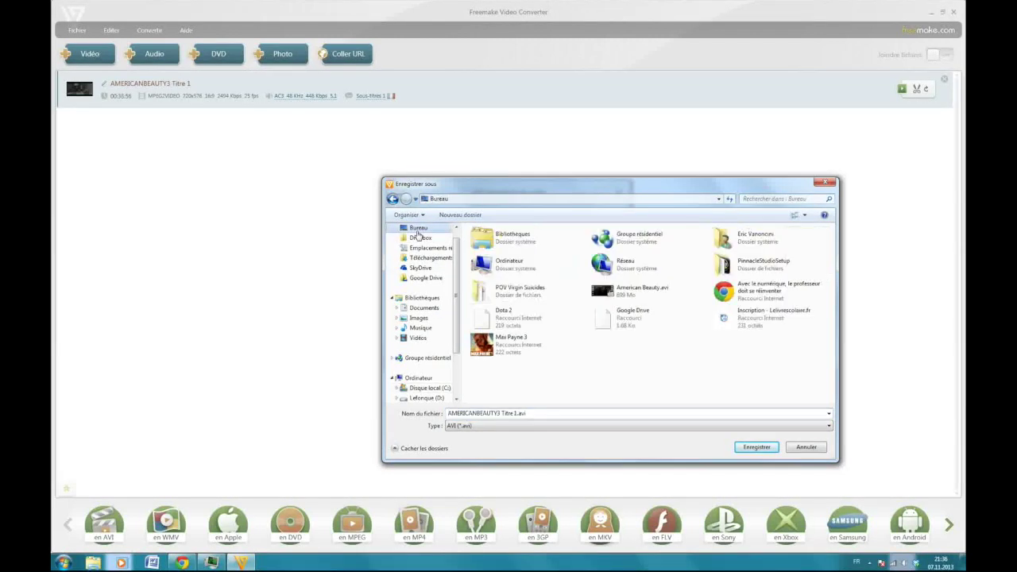
pyautogui.click(756, 447)
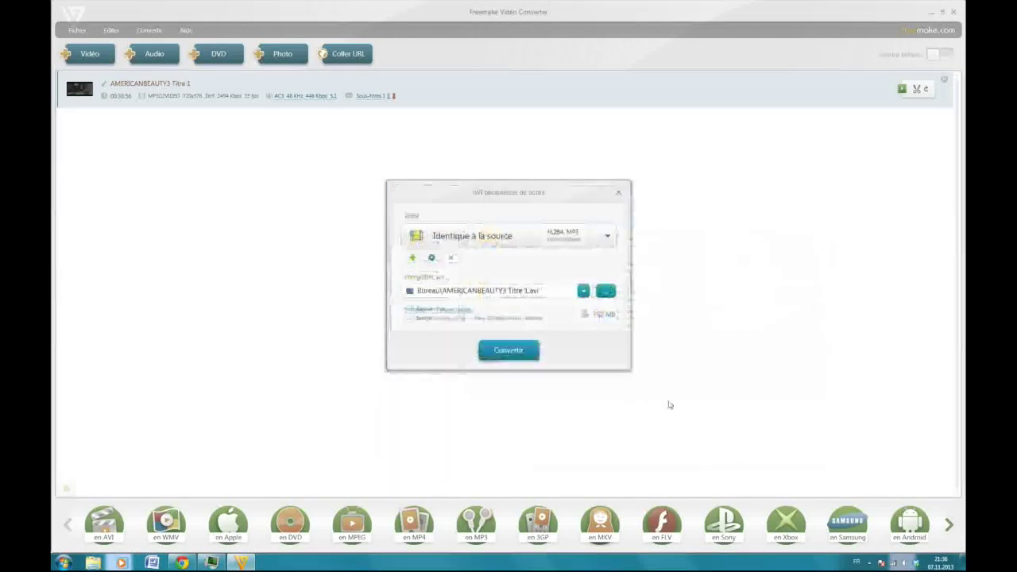
pyautogui.click(507, 349)
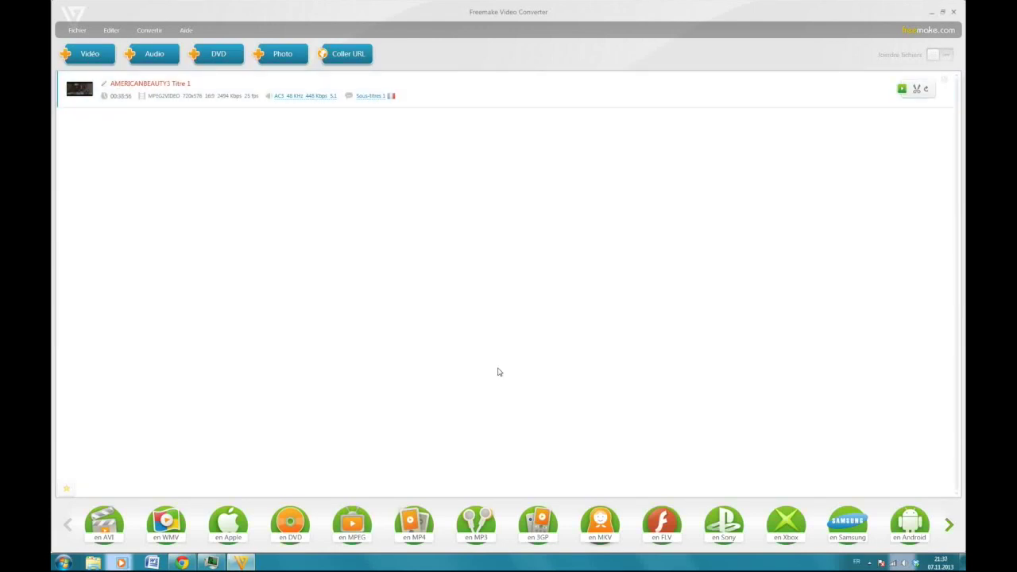
# Minimize the open windows and move American Beauty.avi on the desktop to below the Freemake Video Converter shortcut.
pyautogui.click(932, 12)
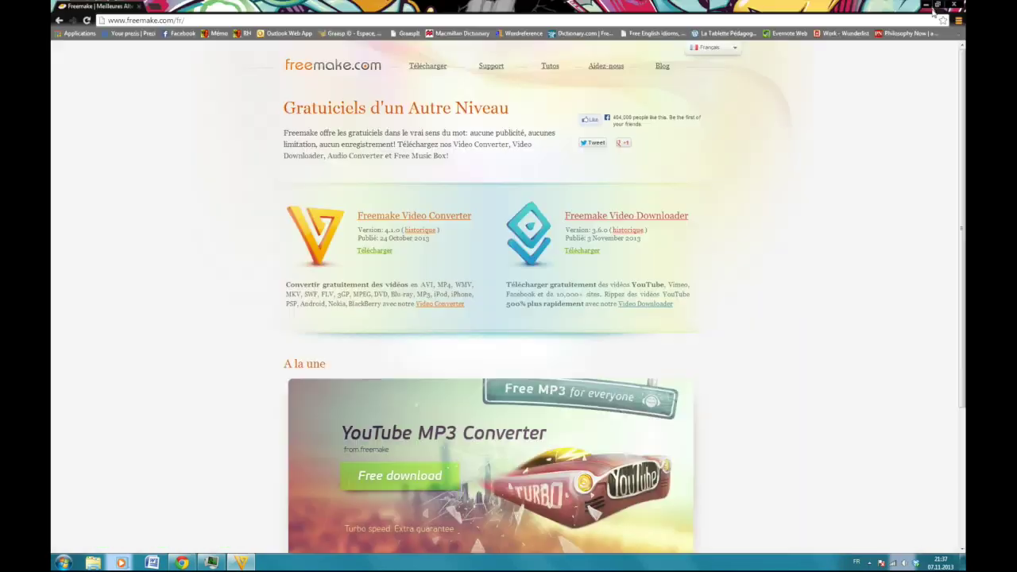
pyautogui.click(926, 5)
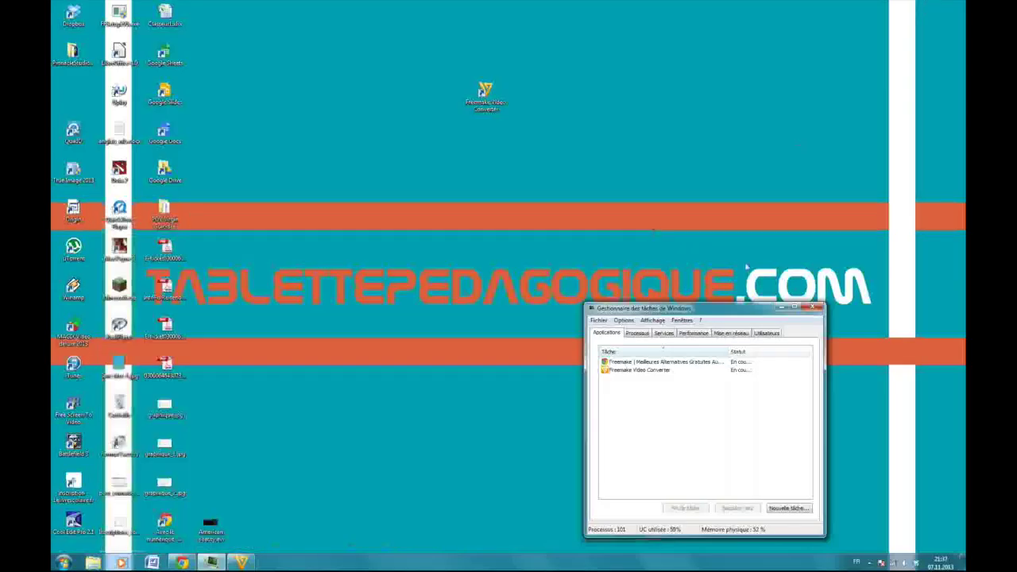
pyautogui.click(782, 308)
pyautogui.moveTo(211, 526); pyautogui.dragTo(518, 173)
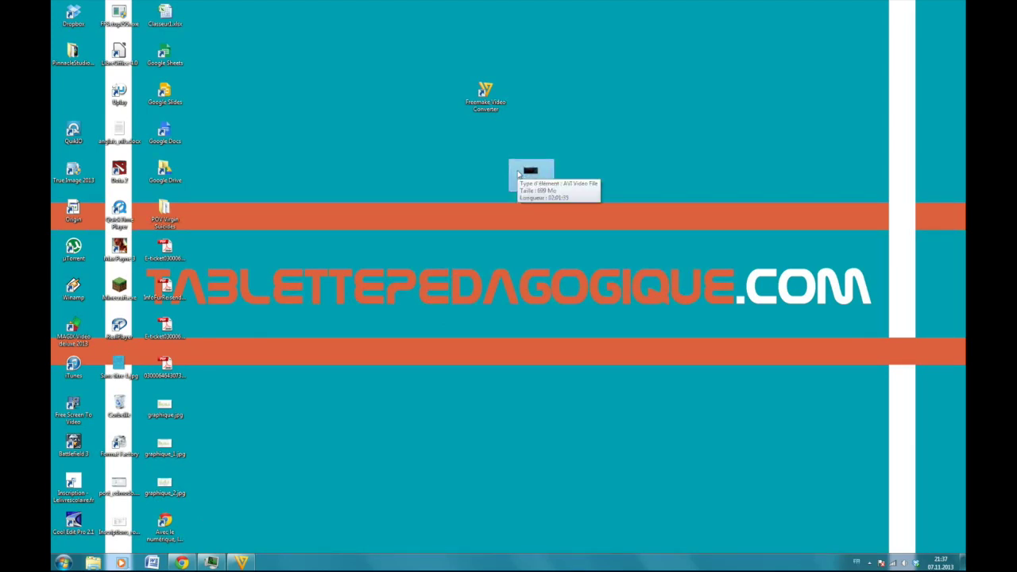
# Play American Beauty.avi briefly to check it, pause it and close the video player.
pyautogui.doubleClick(539, 190)
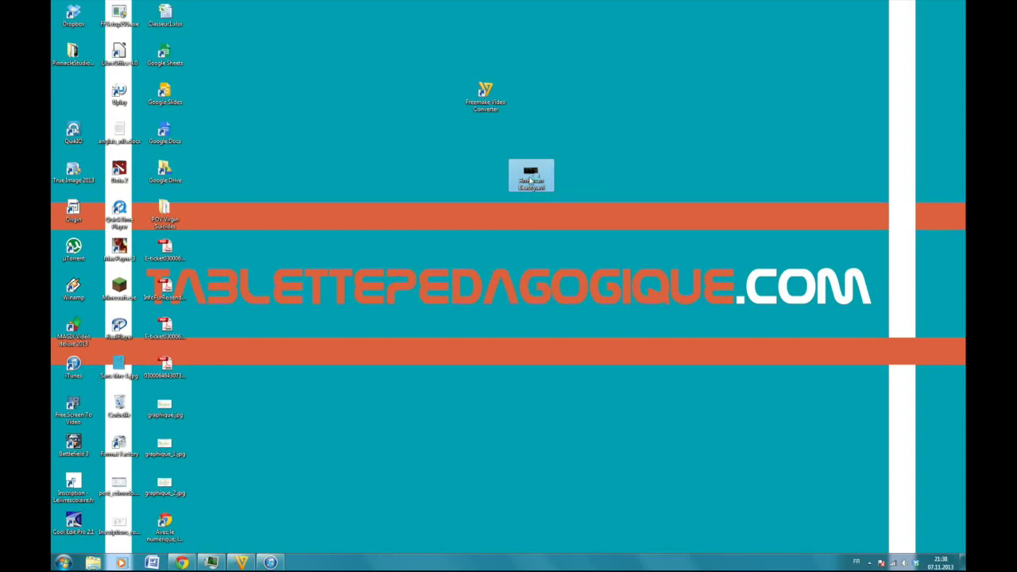
pyautogui.doubleClick(531, 181)
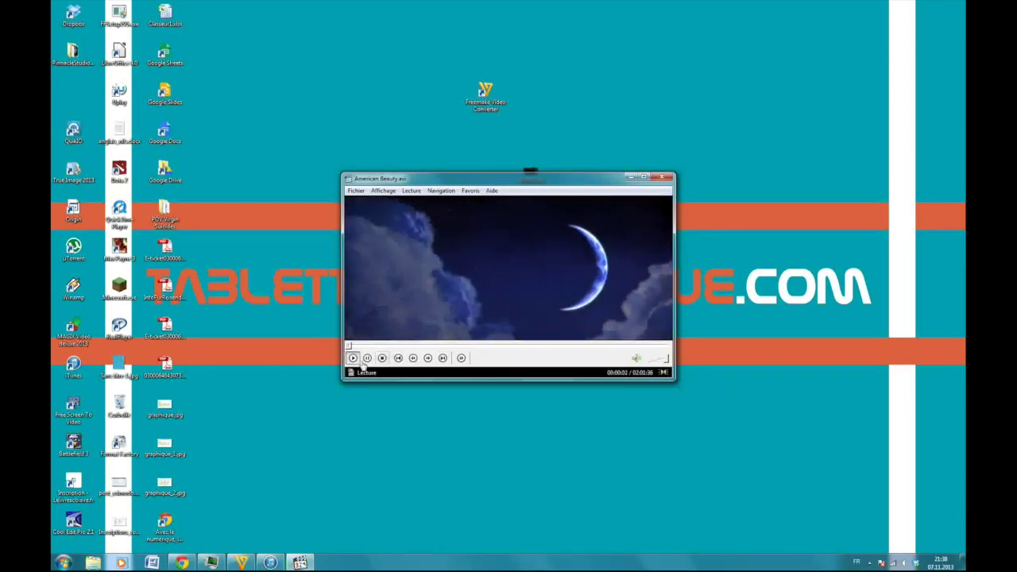
pyautogui.click(628, 241)
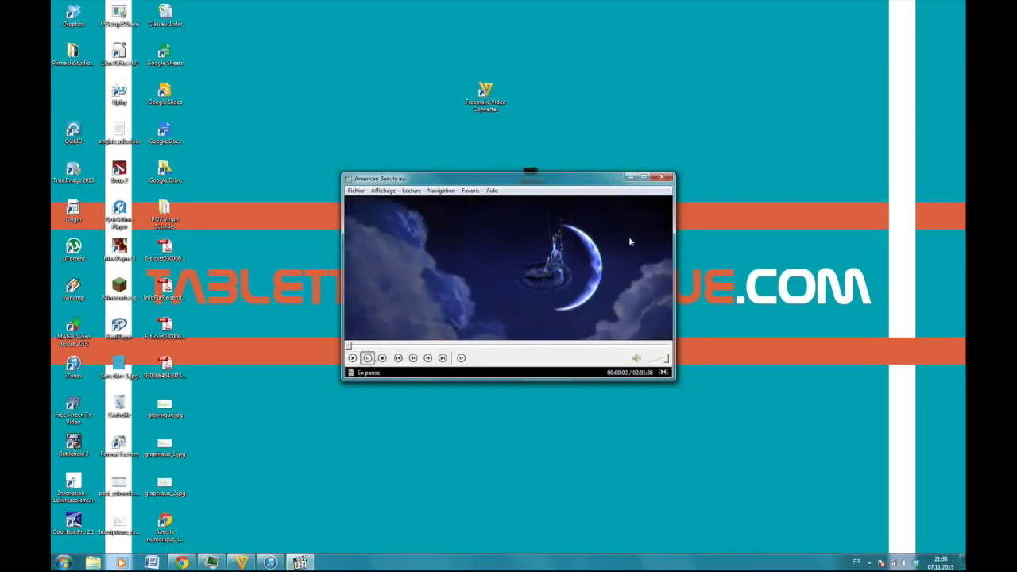
pyautogui.click(662, 175)
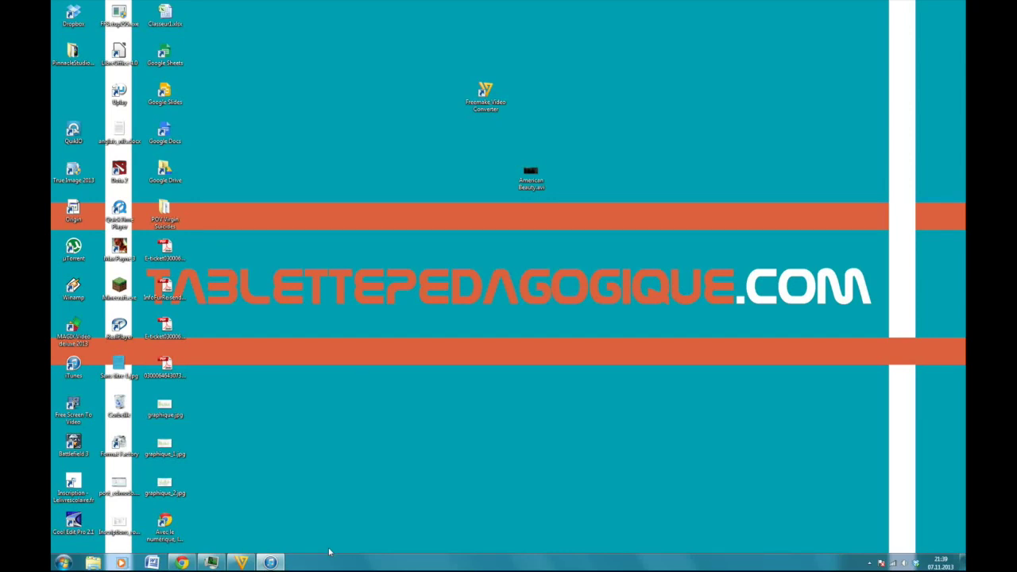
# Switch to iTunes and select AVPlayerHD in the iPad's app file sharing list.
pyautogui.click(268, 563)
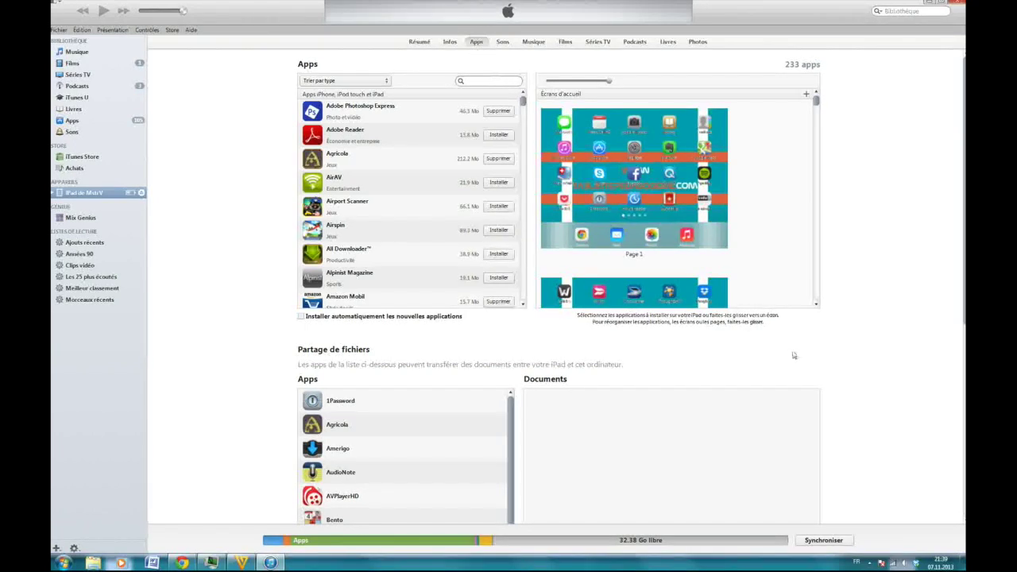
pyautogui.scroll(-3, 860, 337)
pyautogui.scroll(-5, 862, 339)
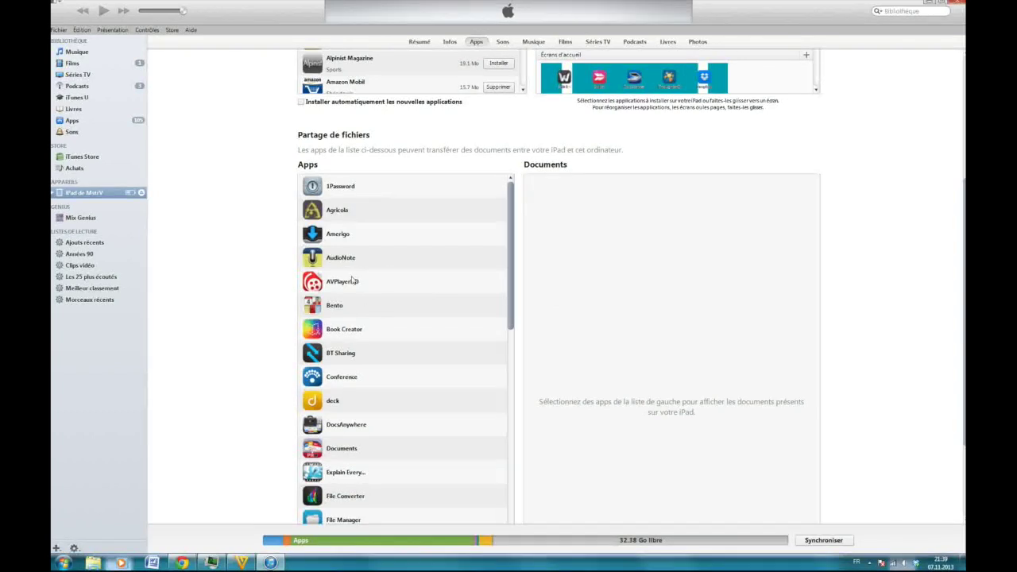
pyautogui.scroll(-3, 352, 282)
pyautogui.click(347, 168)
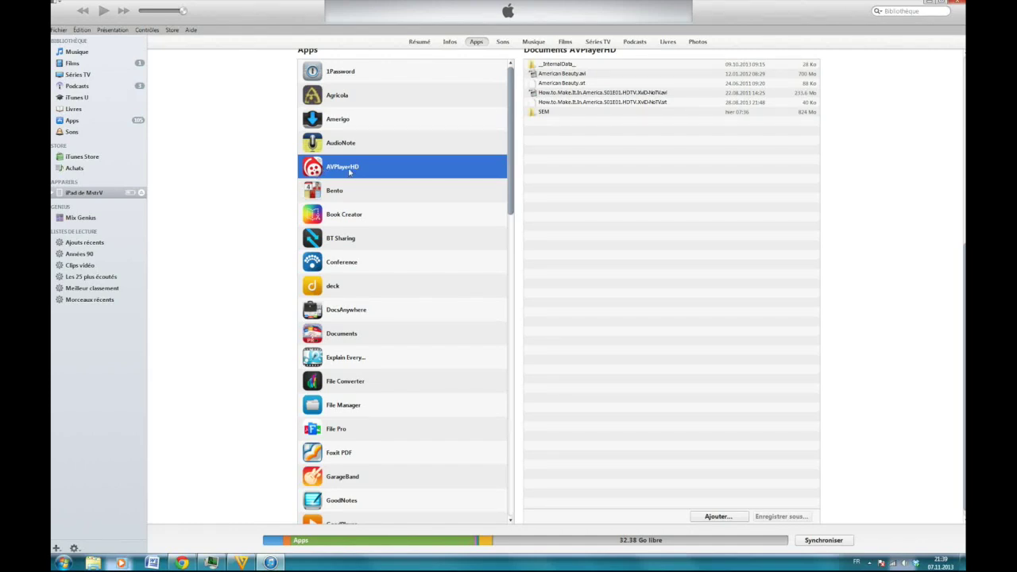
# Add American Beauty.avi from the Bureau folder to AVPlayerHD's documents, replacing the existing file of the same name.
pyautogui.click(715, 516)
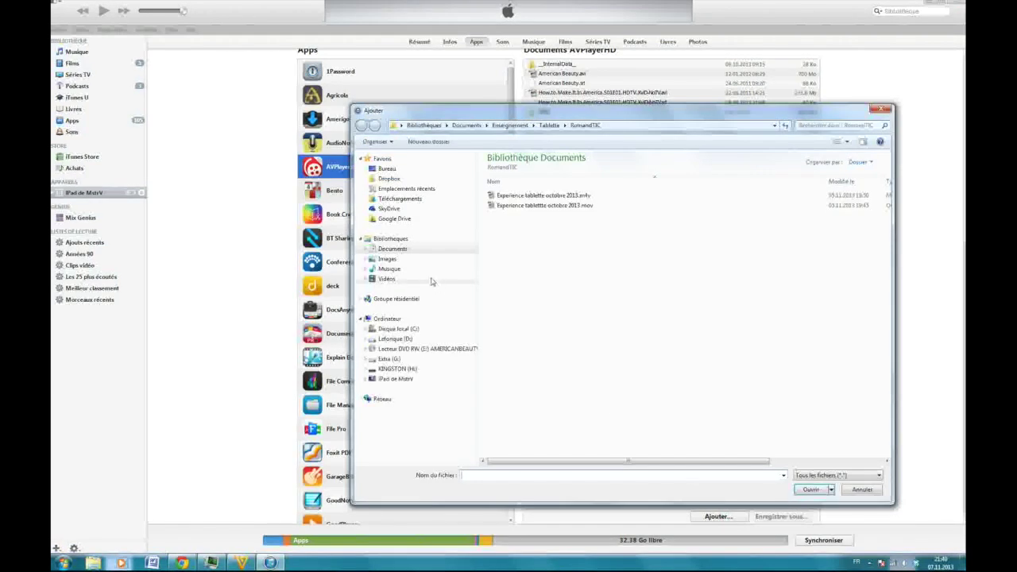
pyautogui.click(372, 169)
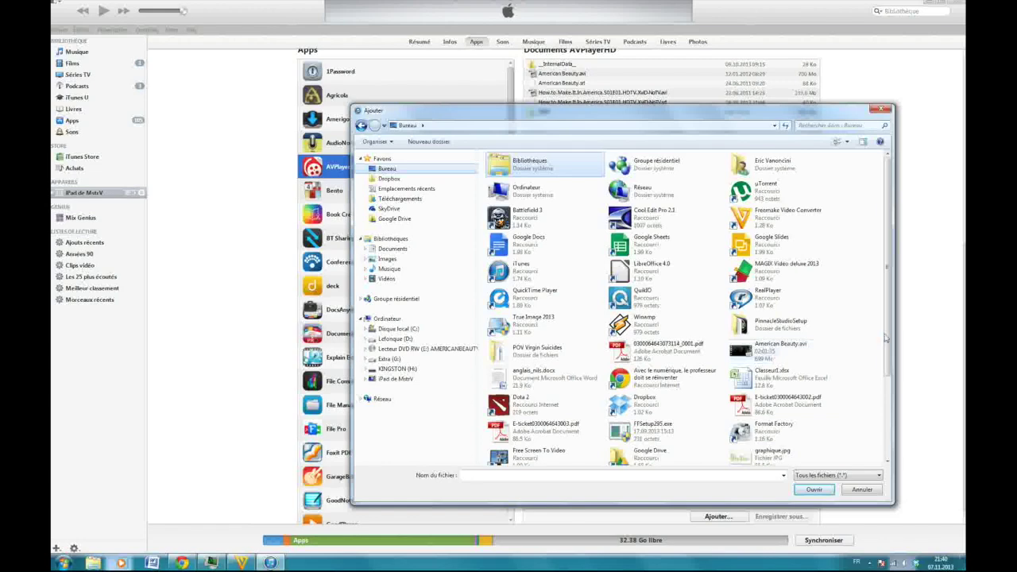
pyautogui.scroll(-2, 886, 337)
pyautogui.click(767, 284)
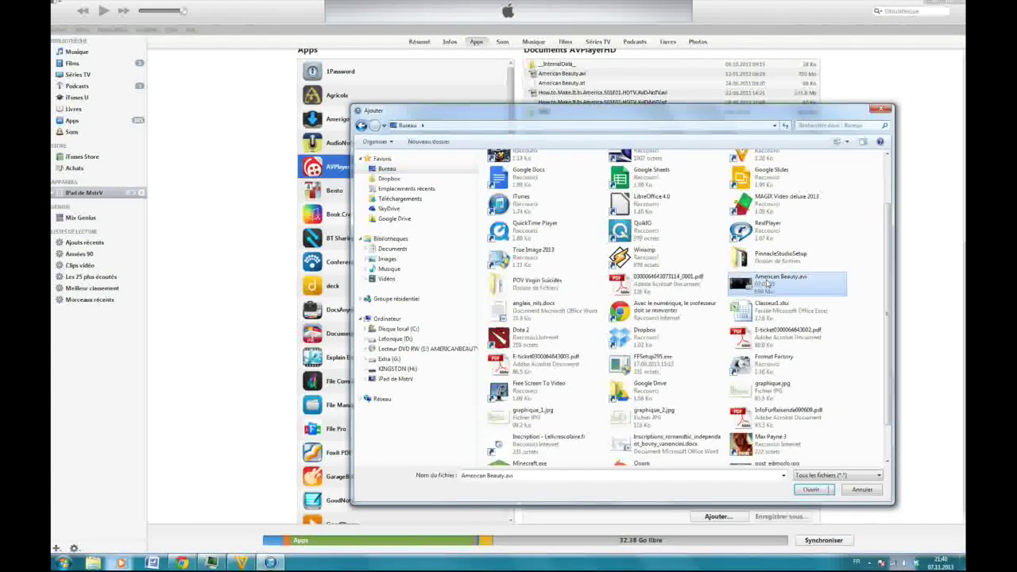
pyautogui.click(815, 489)
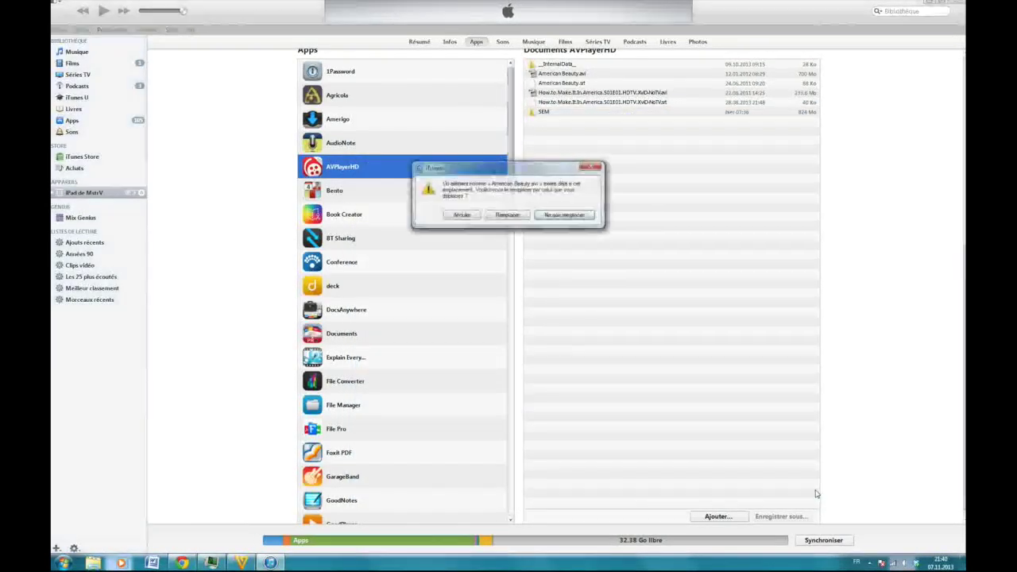
pyautogui.click(506, 215)
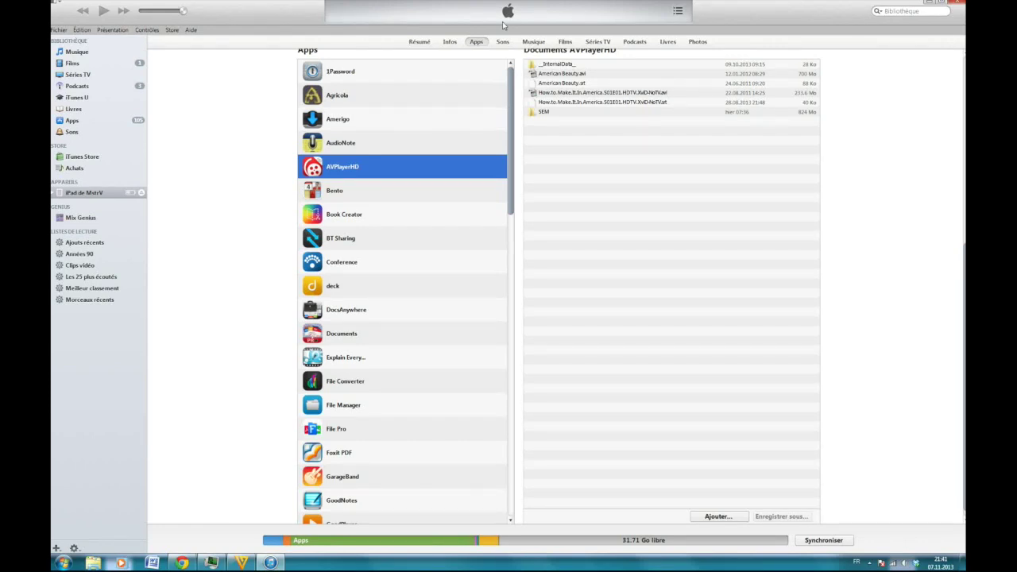
# Switch to the iPad screen, launch AVPlayerHD from the Video / TV folder and play American Beauty.avi from its Media Explorer.
pyautogui.click(871, 562)
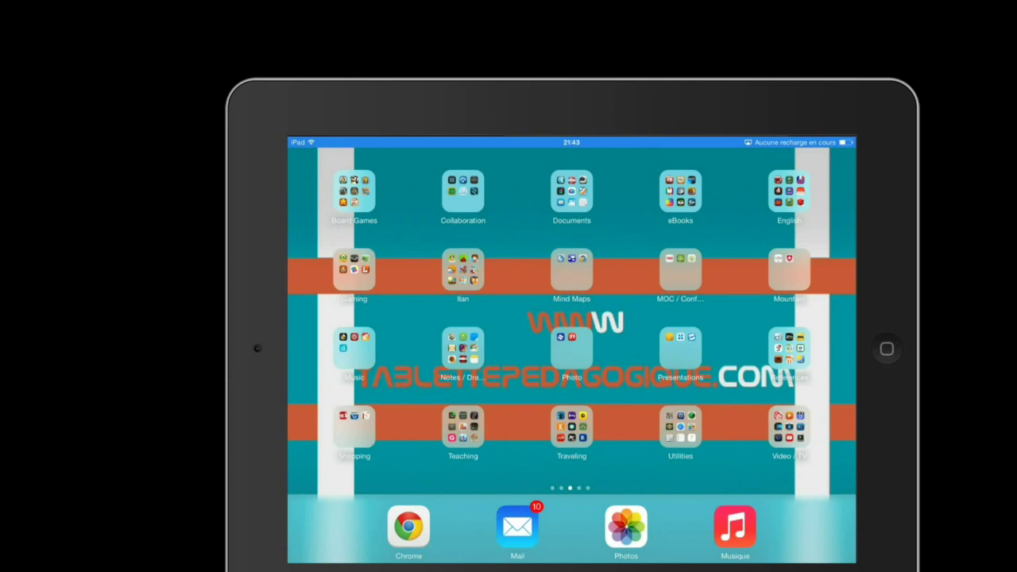
pyautogui.click(789, 427)
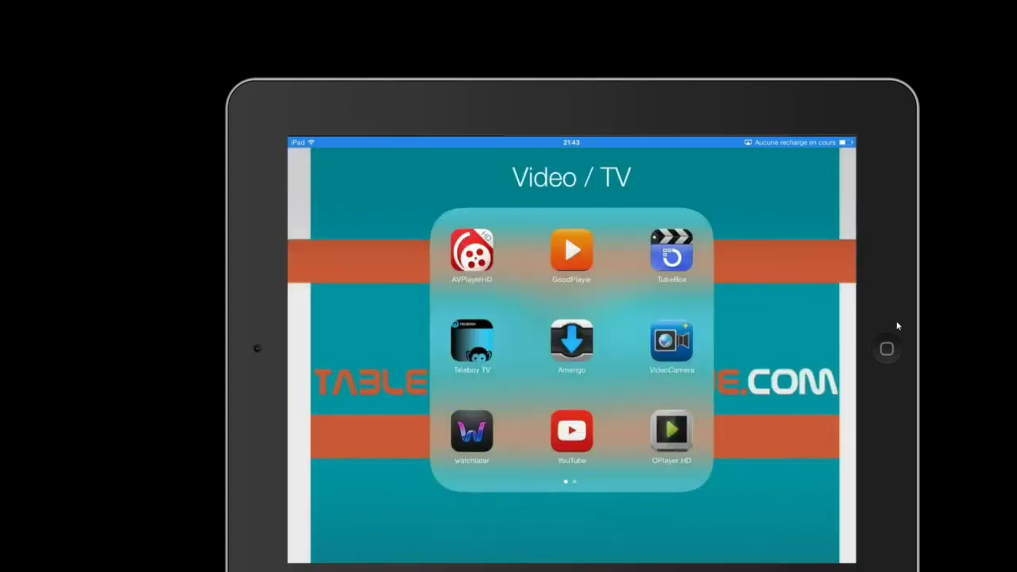
pyautogui.click(476, 288)
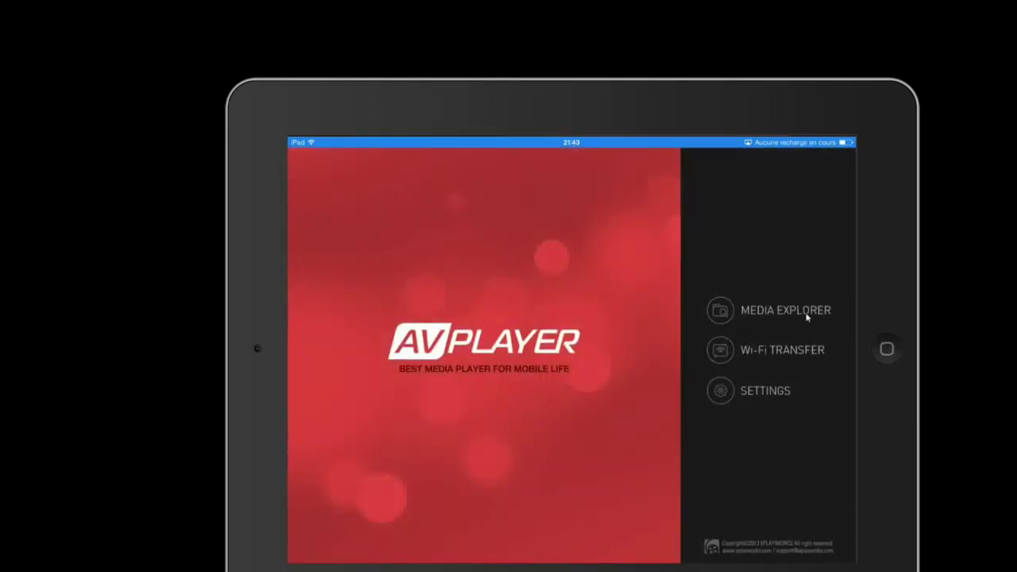
pyautogui.click(804, 313)
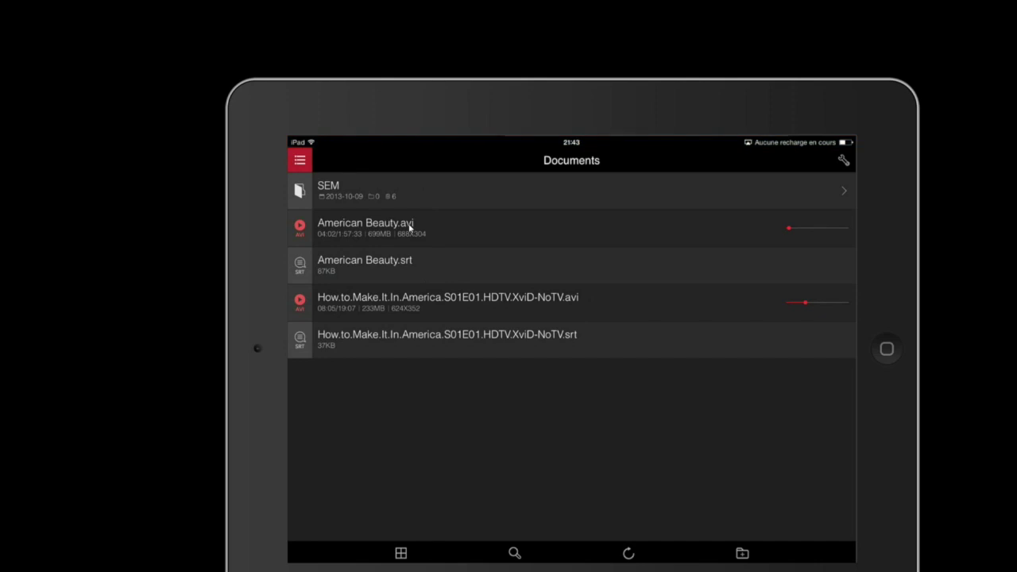
pyautogui.click(410, 228)
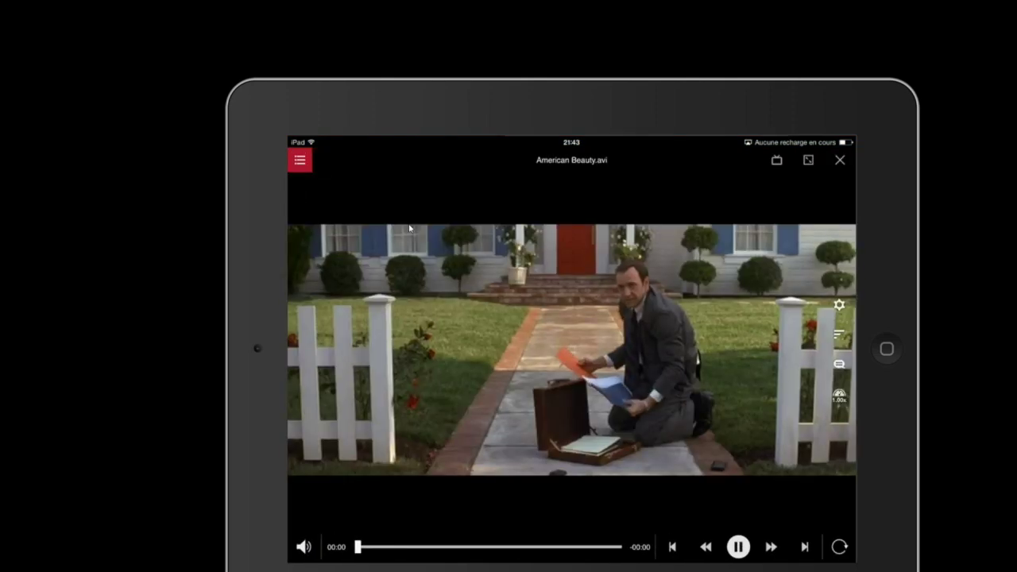